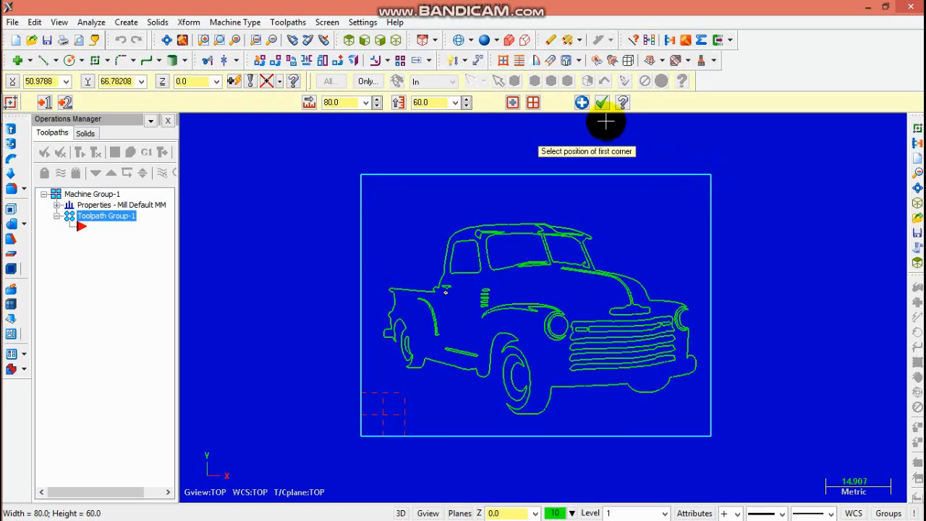
Step: Accept the 80 by 60 rectangle and size the rectangular stock from the geometry's bounding box
click(602, 103)
click(57, 206)
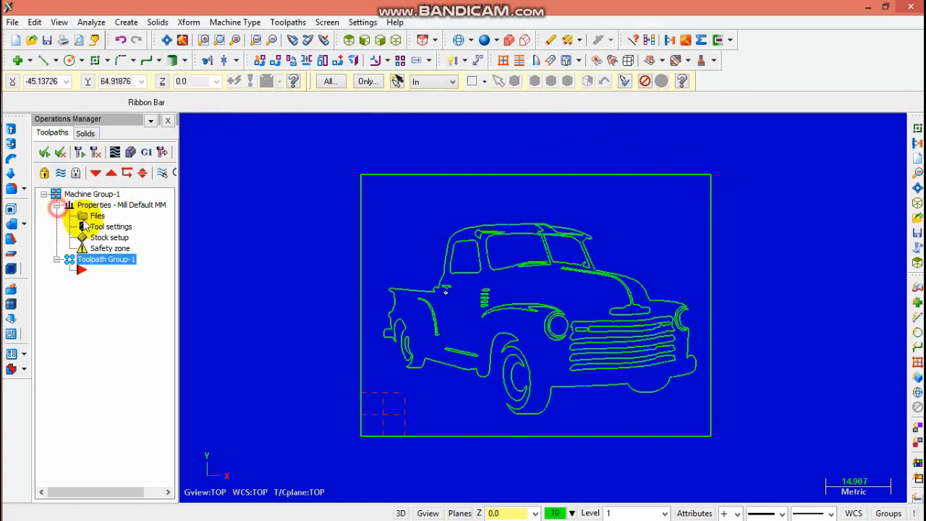
click(106, 239)
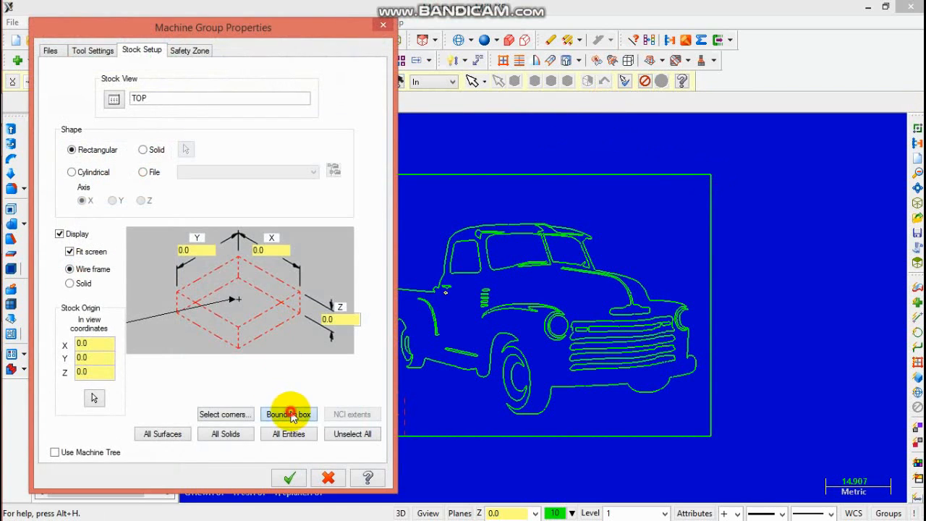
click(291, 416)
click(120, 415)
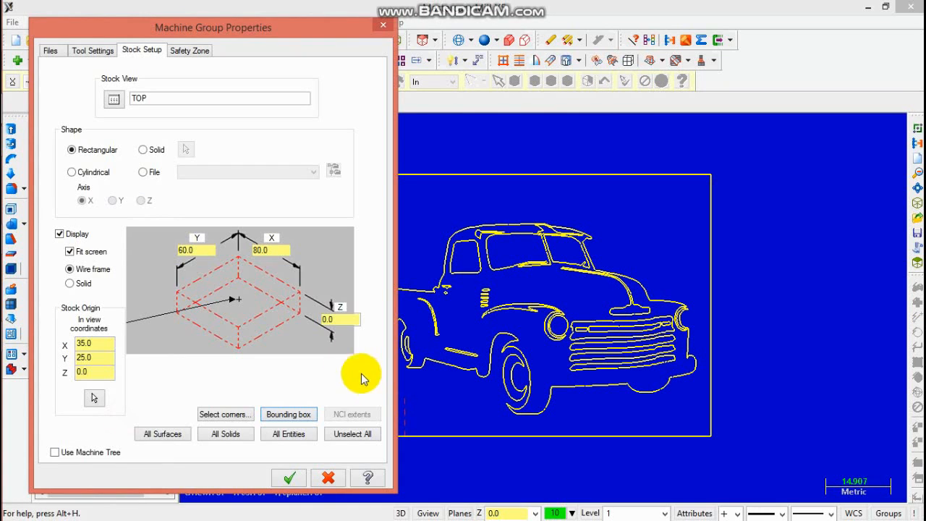
Step: Set the stock thickness in Z to 3 and accept the stock setup
click(349, 321)
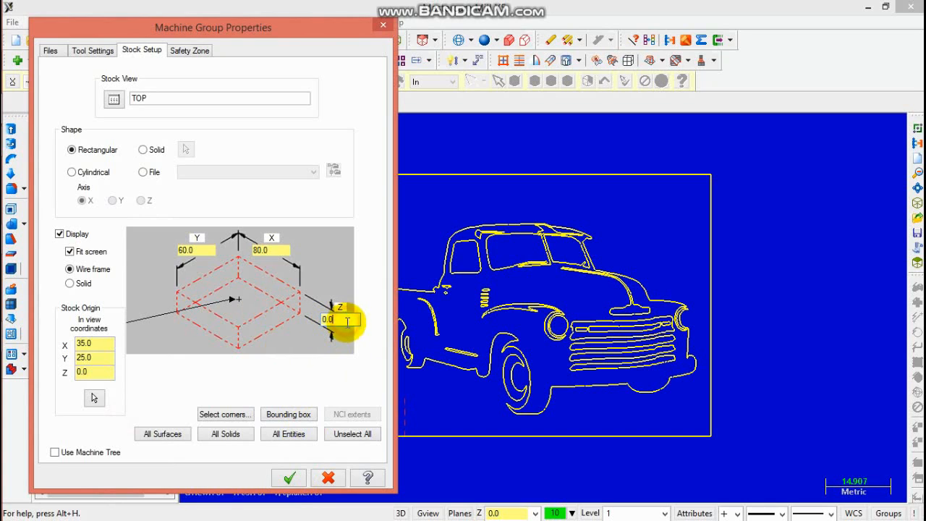
double_click(347, 321)
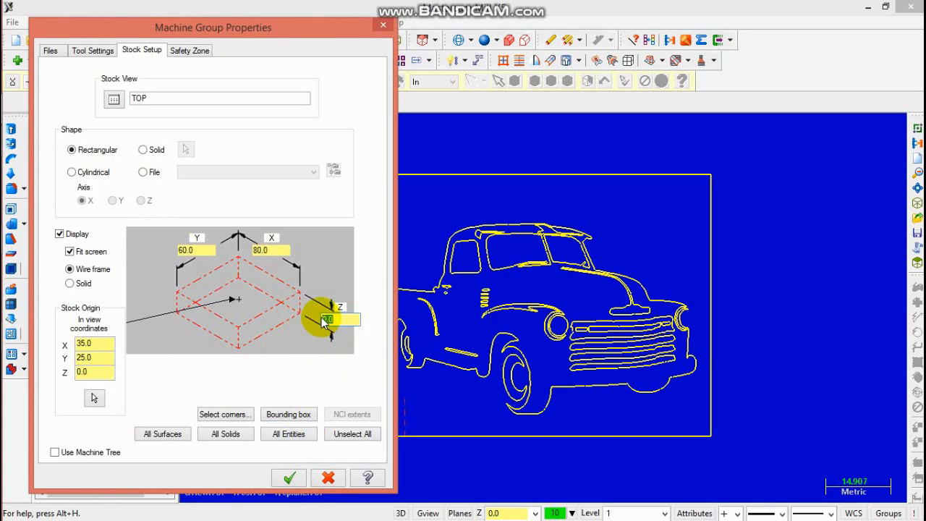
text(3)
click(289, 477)
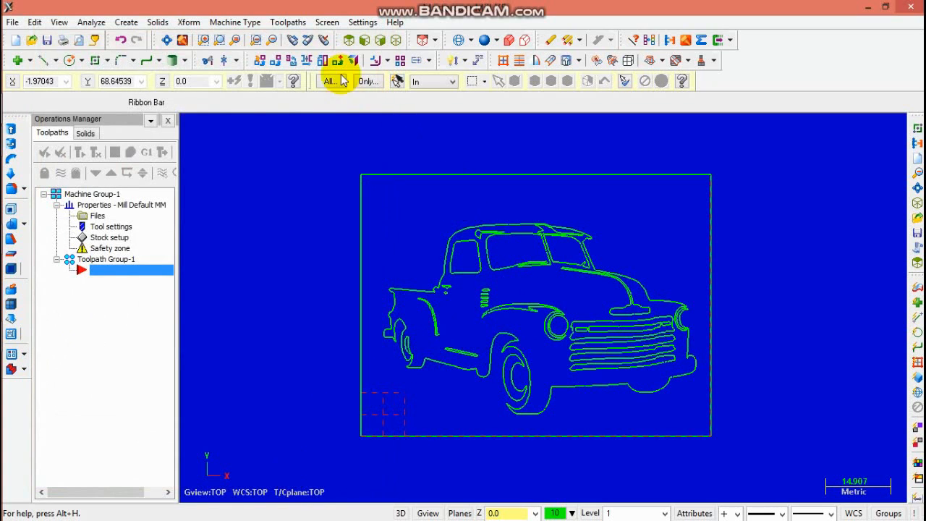
Step: Start a new toolpath and accept T as the NC name
click(293, 22)
click(304, 162)
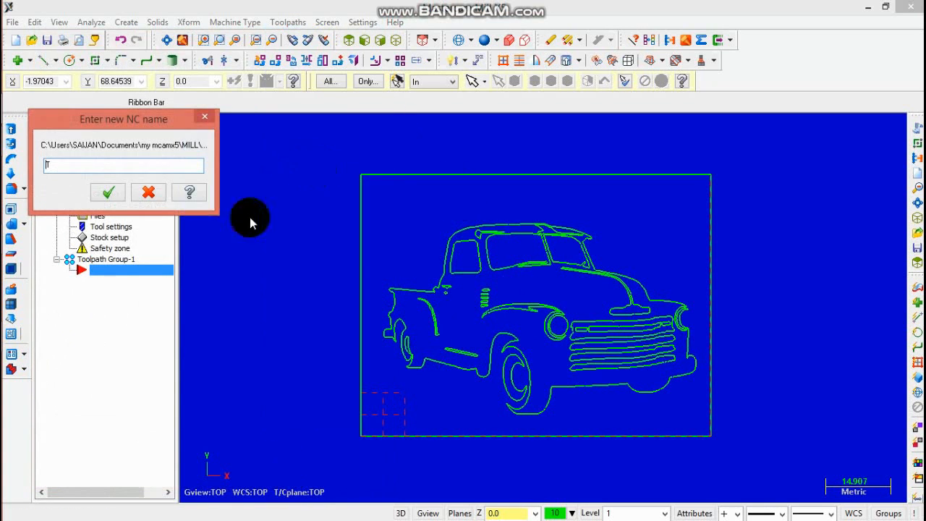
click(120, 194)
Step: Chain the truck's outer body outline, ending it at the roof branch point, plus the rear fender, rear wheel and lower side trim contours
scroll(414, 293, up, 2)
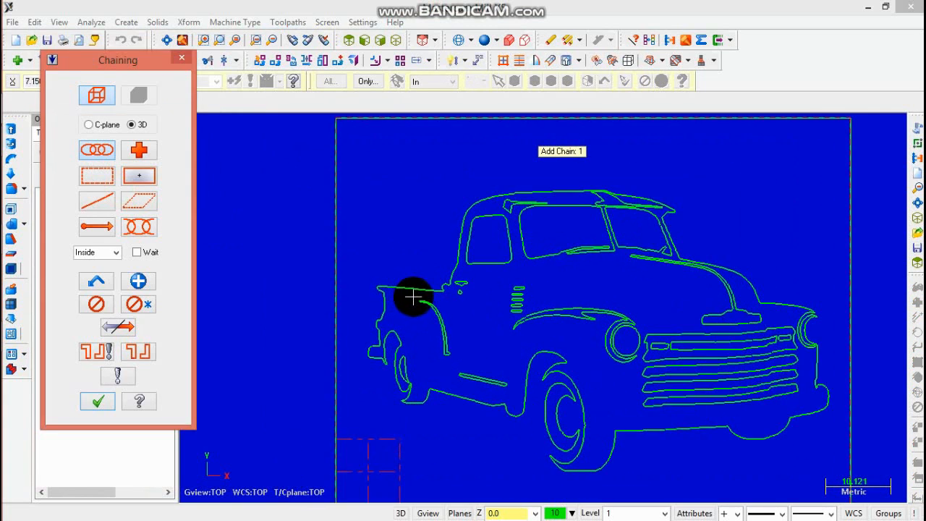
click(409, 290)
scroll(519, 387, up, 1)
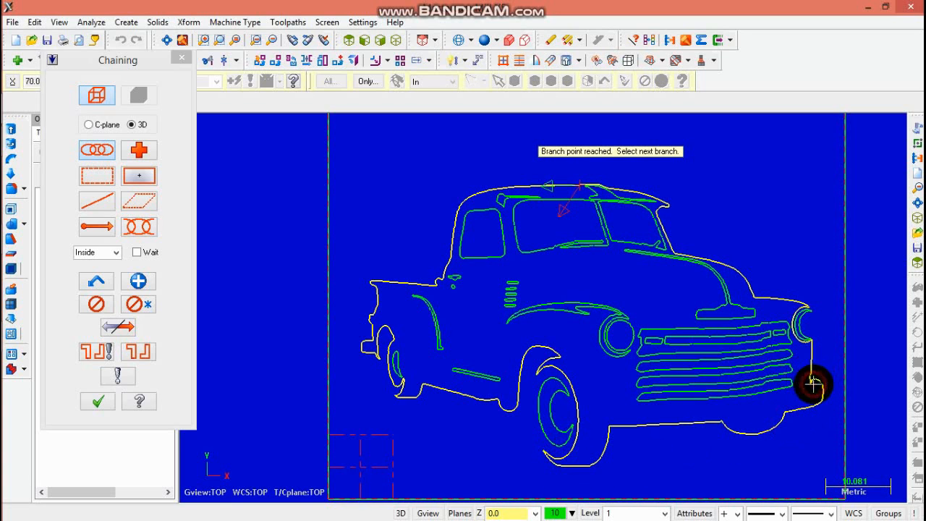
scroll(571, 185, up, 2)
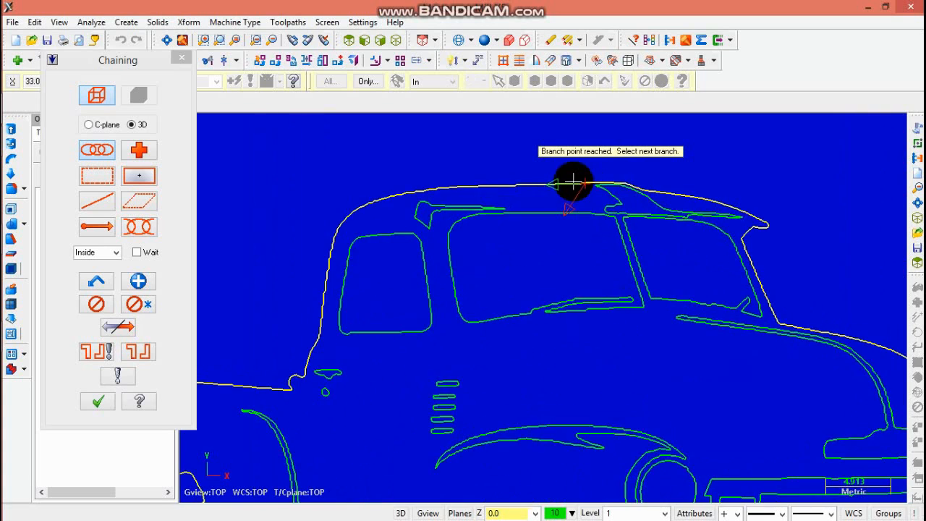
scroll(466, 197, down, 2)
click(138, 281)
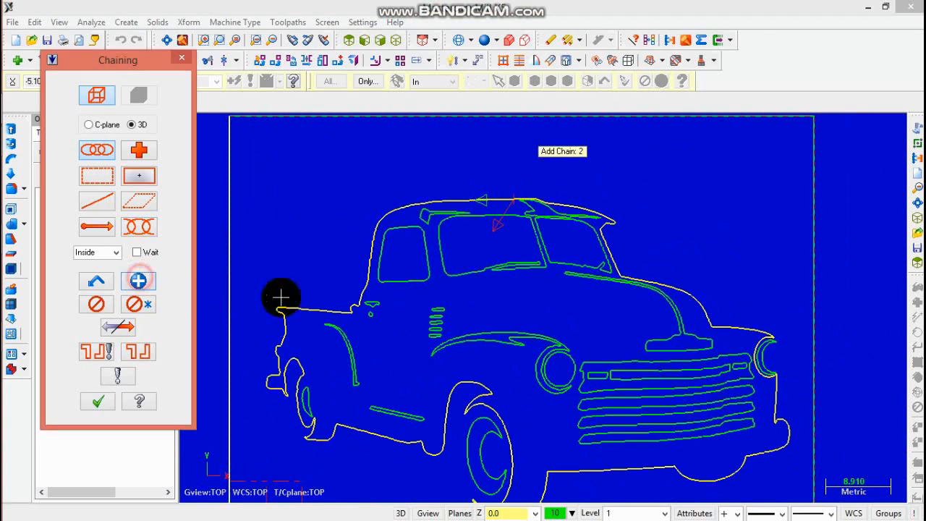
click(334, 333)
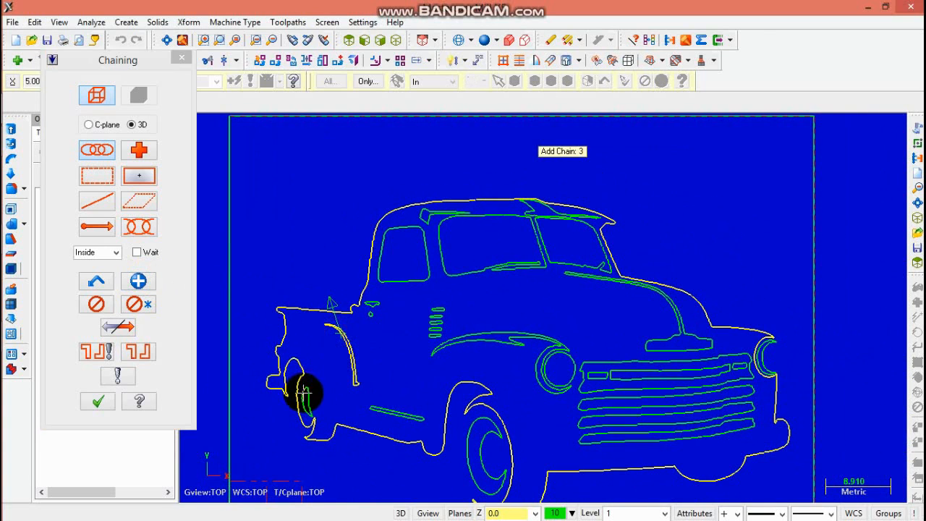
click(422, 418)
Step: Chain the five small vent slots on the truck's side, ending the chains that stop at branch points
click(437, 322)
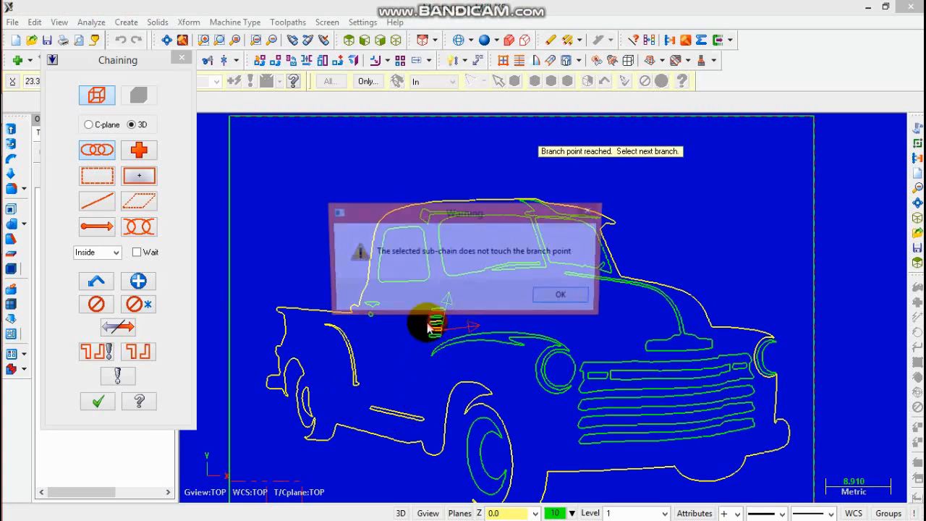
click(563, 297)
click(138, 283)
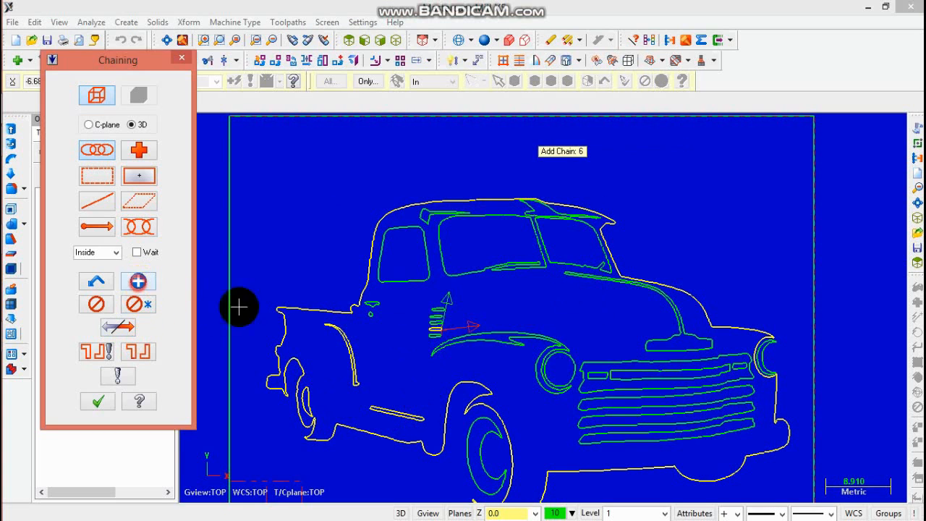
scroll(436, 339, up, 2)
click(435, 319)
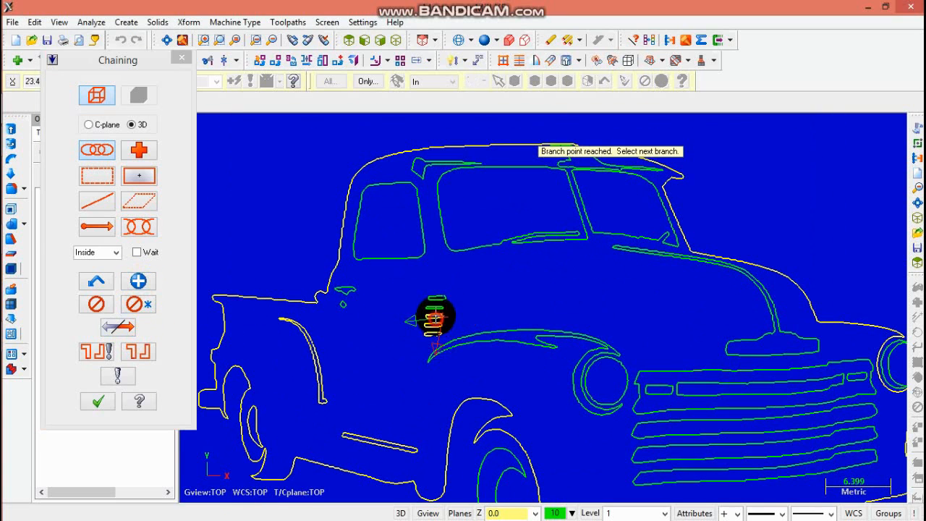
click(139, 283)
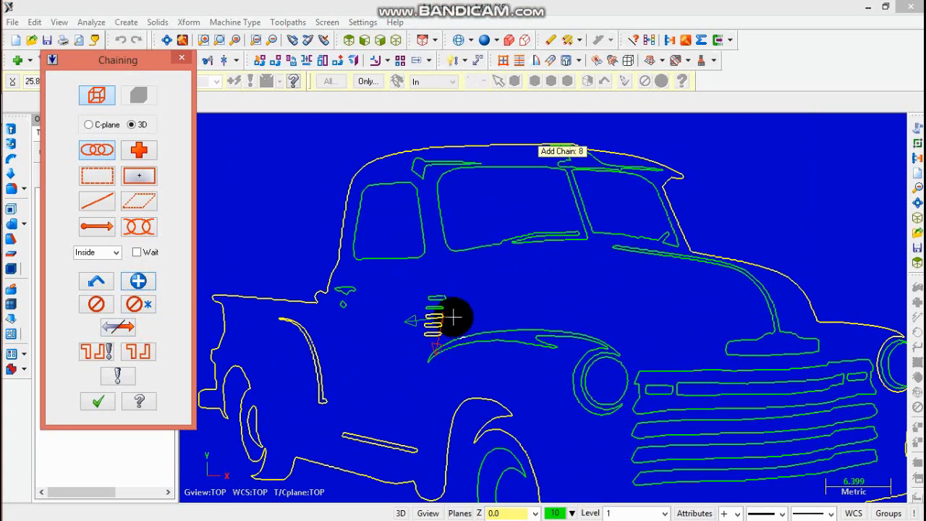
click(432, 311)
click(437, 305)
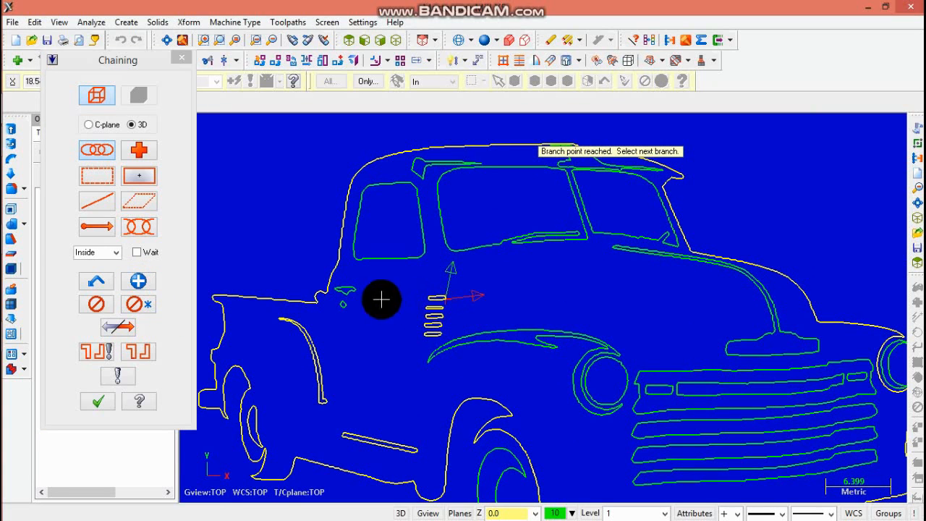
click(139, 281)
Step: Chain the door handle and keyhole contours, the side window outline and the trim piece above the window
click(344, 306)
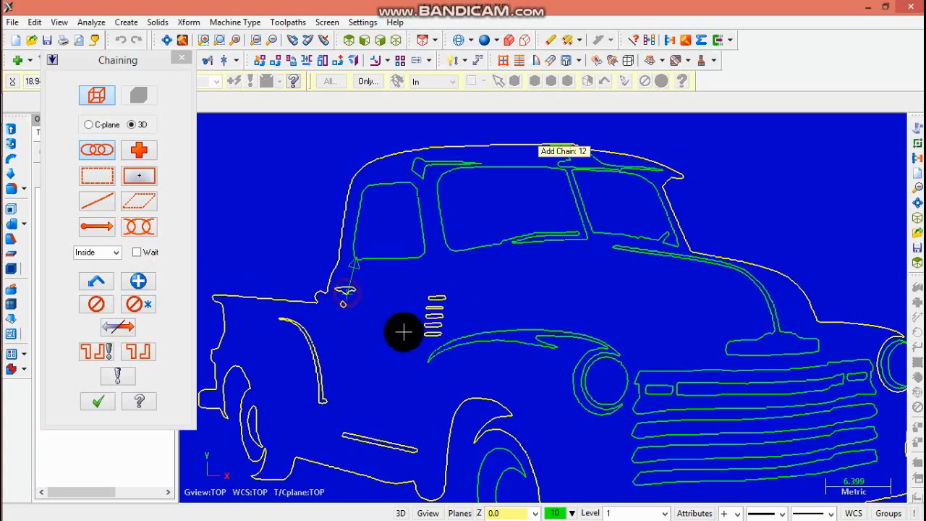
click(421, 229)
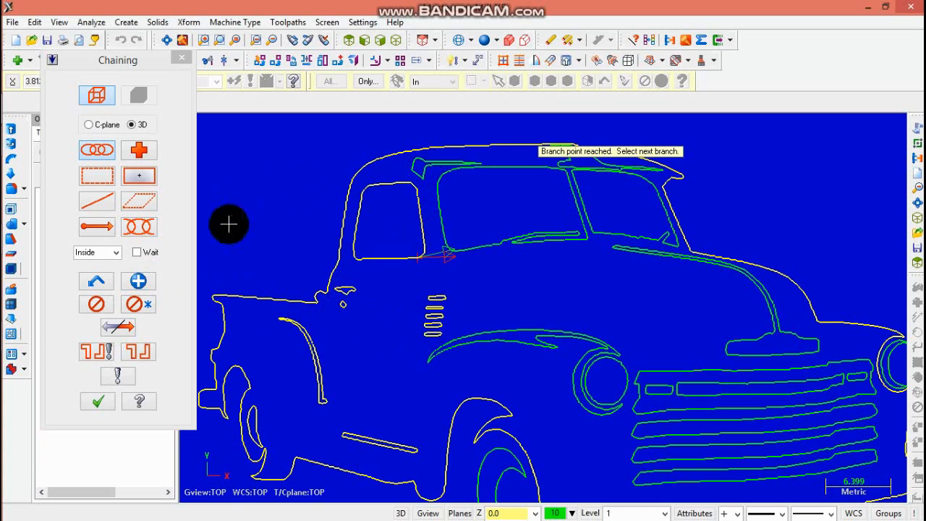
click(139, 282)
click(419, 175)
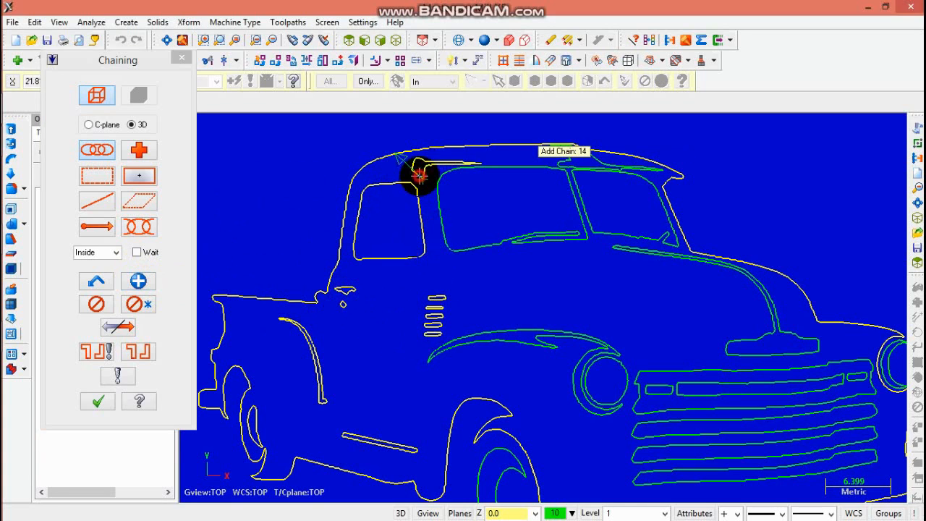
Step: Chain both windshield panes and the roof visor contour, ending each chain that stops at a branch point
click(441, 206)
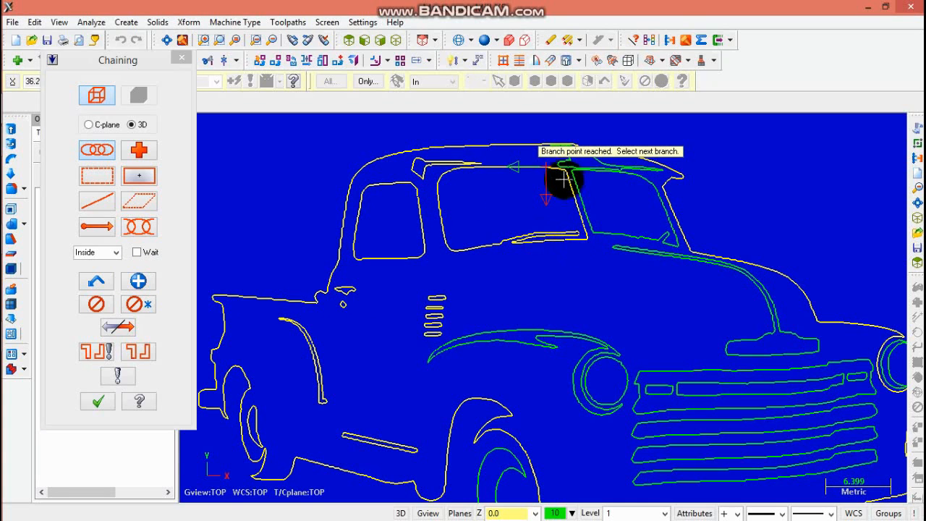
click(139, 281)
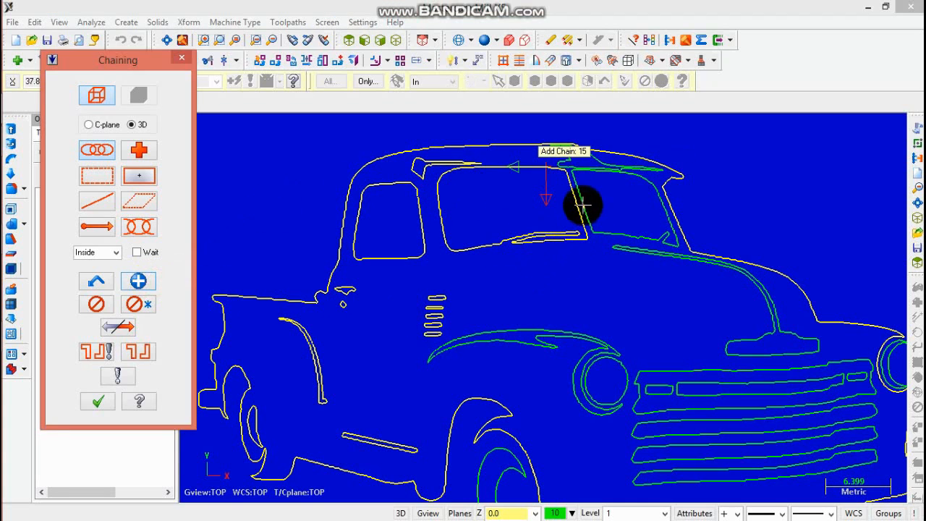
click(562, 159)
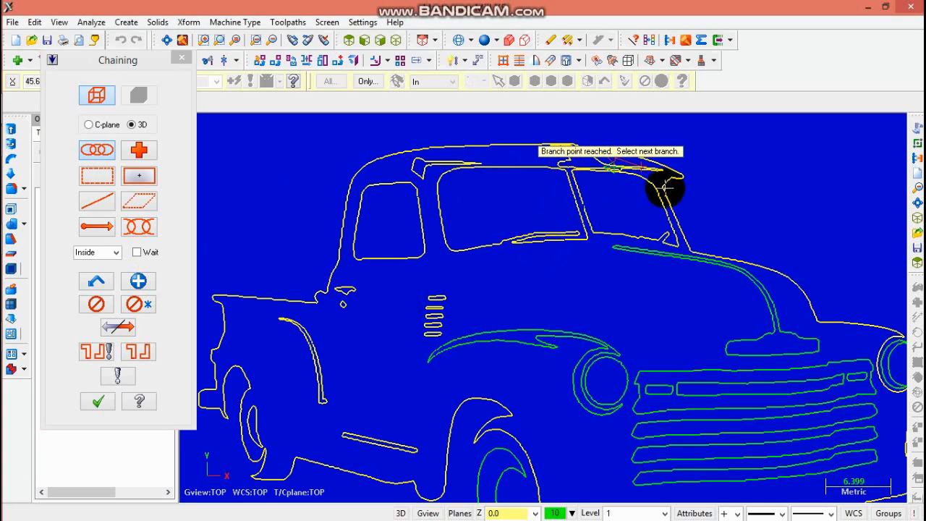
scroll(623, 165, up, 3)
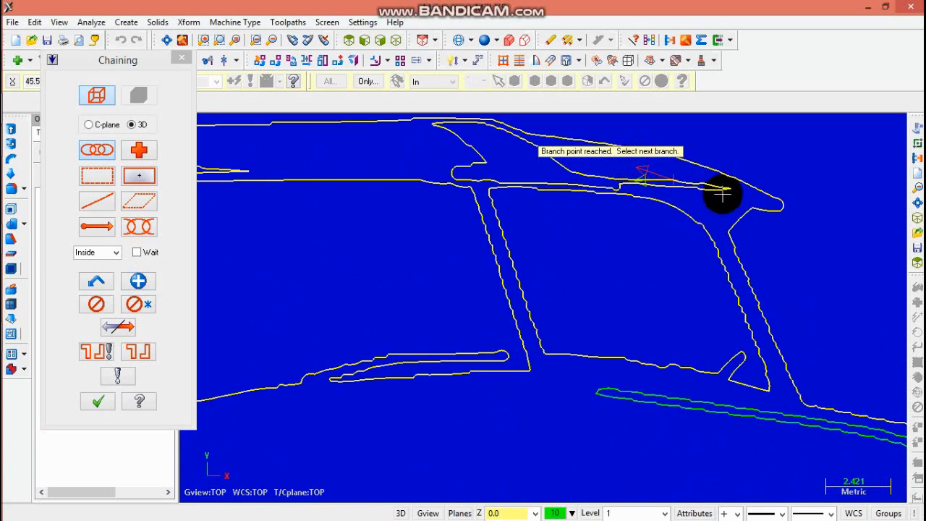
scroll(699, 270, down, 1)
click(137, 280)
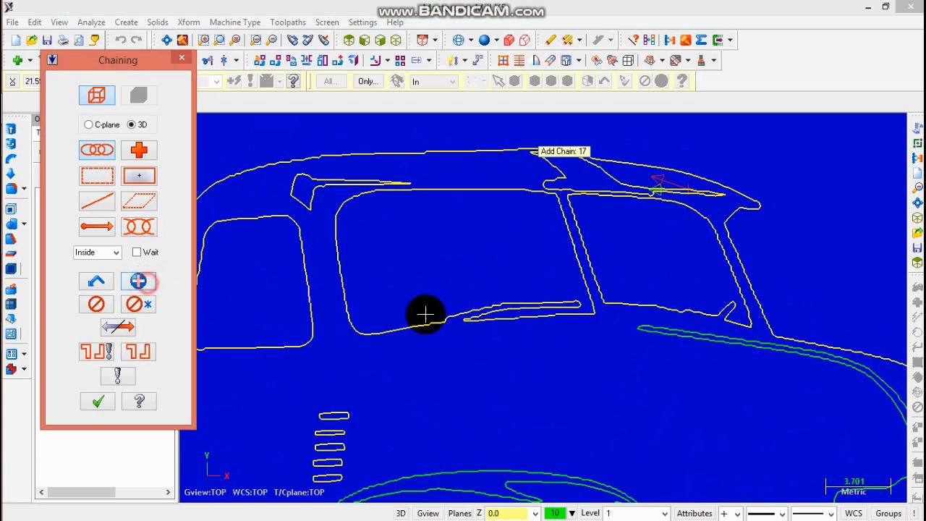
Step: Chain the long hood trim contour that ends in the ornament above the grille
scroll(723, 329, down, 2)
scroll(814, 353, down, 1)
click(825, 367)
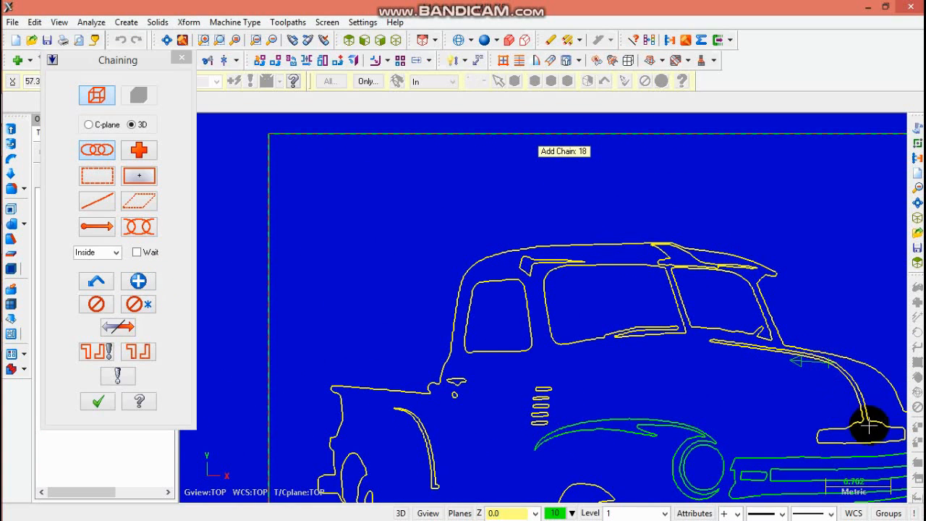
Step: Chain the front fender arch together with the outer headlight ring, choosing the branch along the fender's pointed rear tip, and end the chain
scroll(704, 429, up, 1)
click(705, 431)
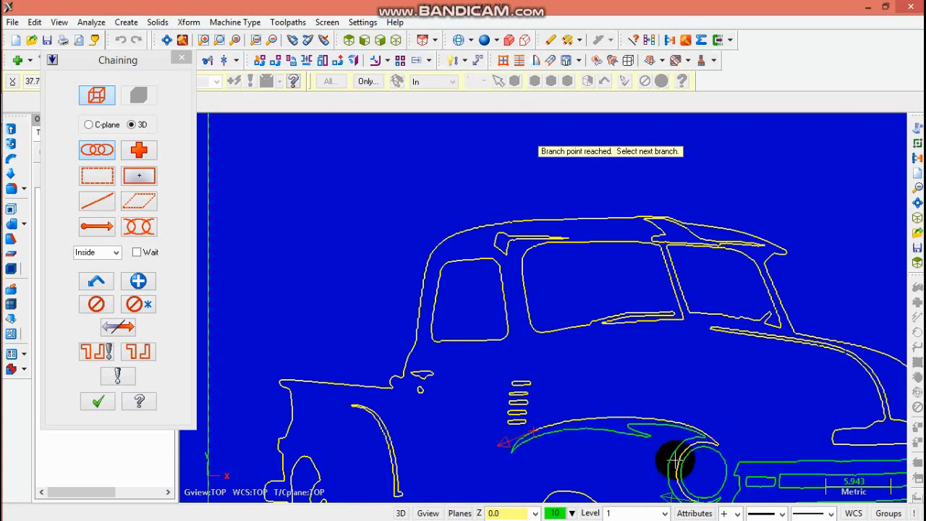
click(515, 439)
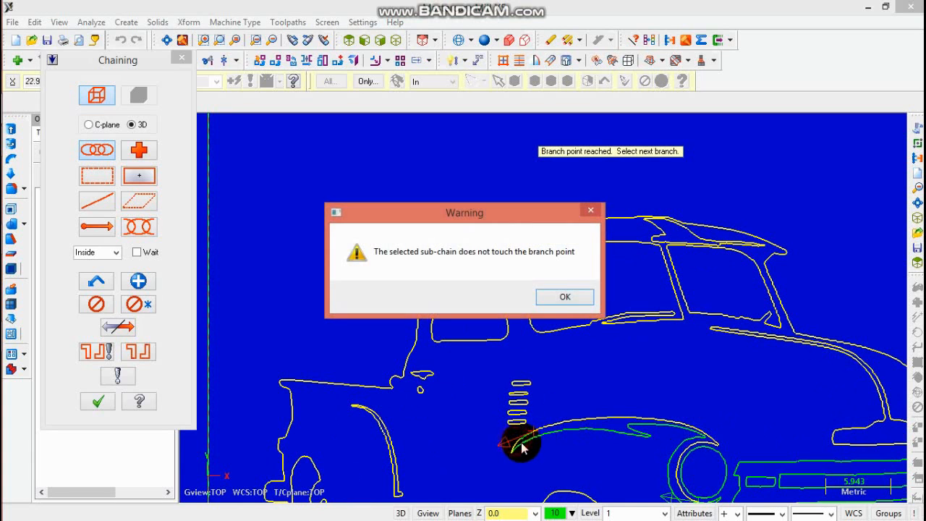
click(557, 296)
scroll(534, 427, up, 2)
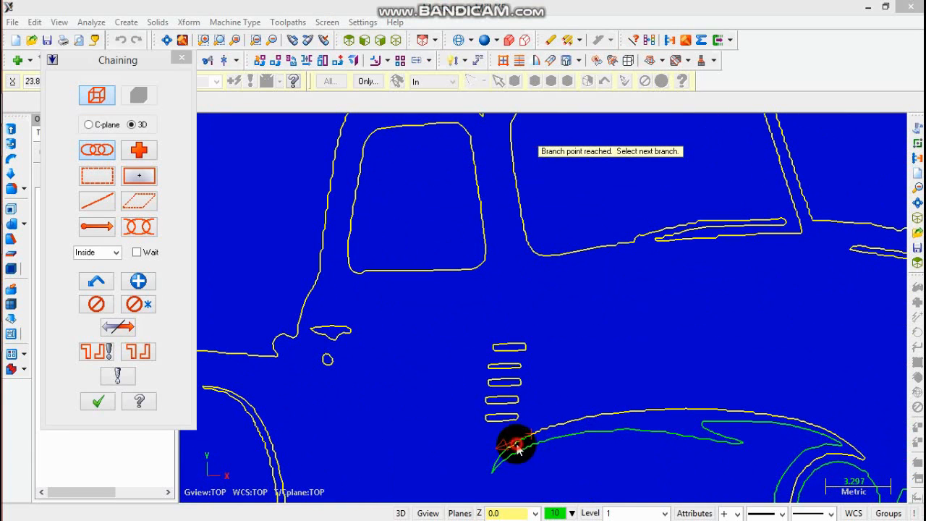
click(513, 442)
click(562, 296)
scroll(523, 446, up, 2)
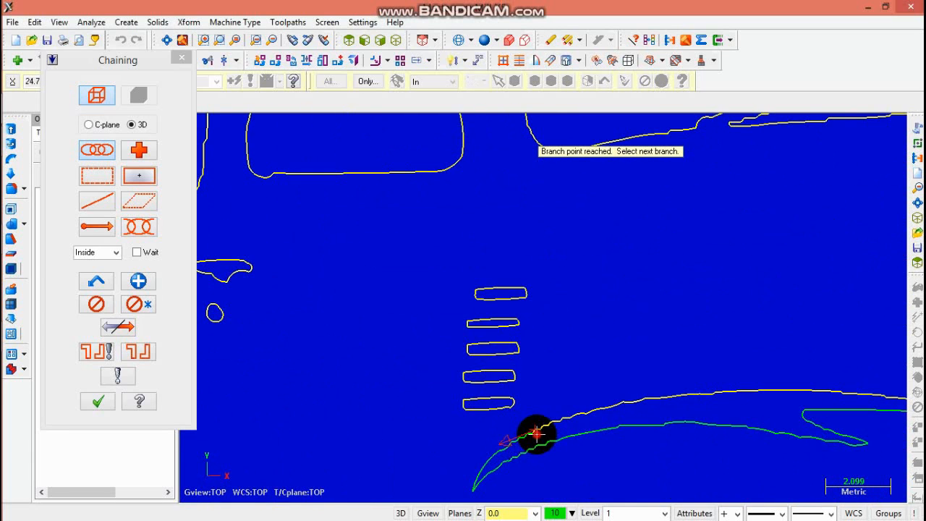
click(515, 447)
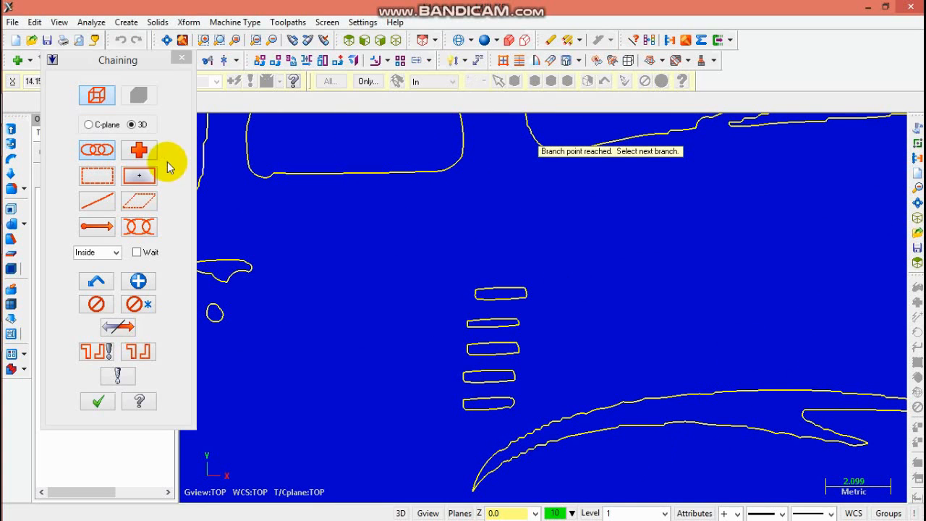
click(272, 42)
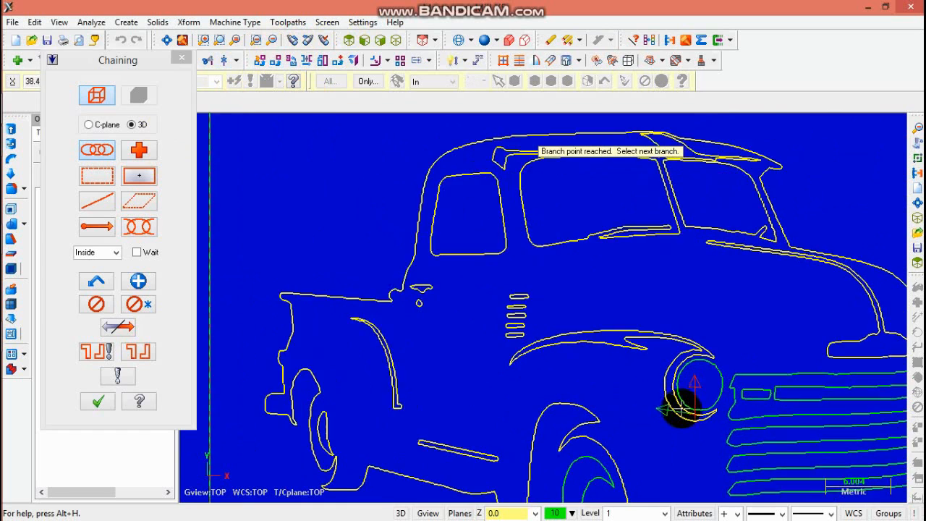
scroll(680, 409, up, 2)
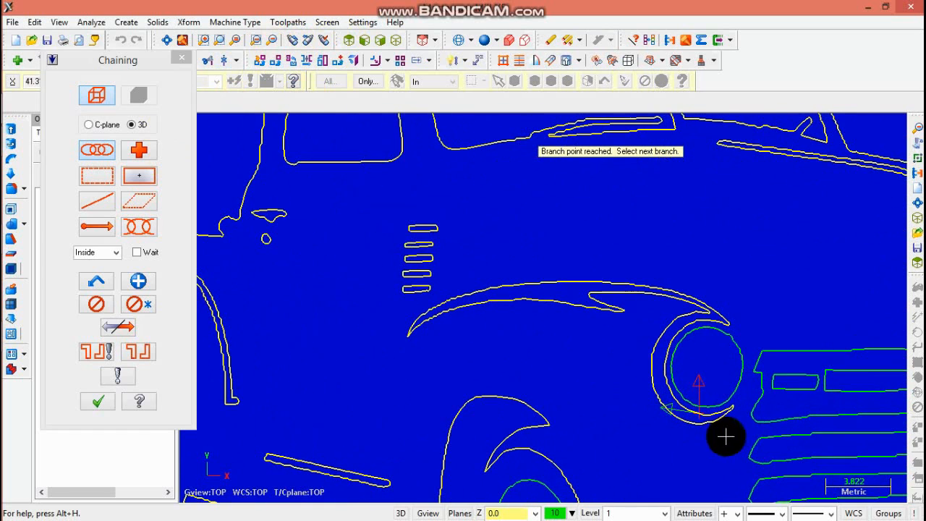
click(142, 283)
Step: Chain the inner headlight circle and the inner contour of the front wheel
click(740, 394)
scroll(604, 482, down, 2)
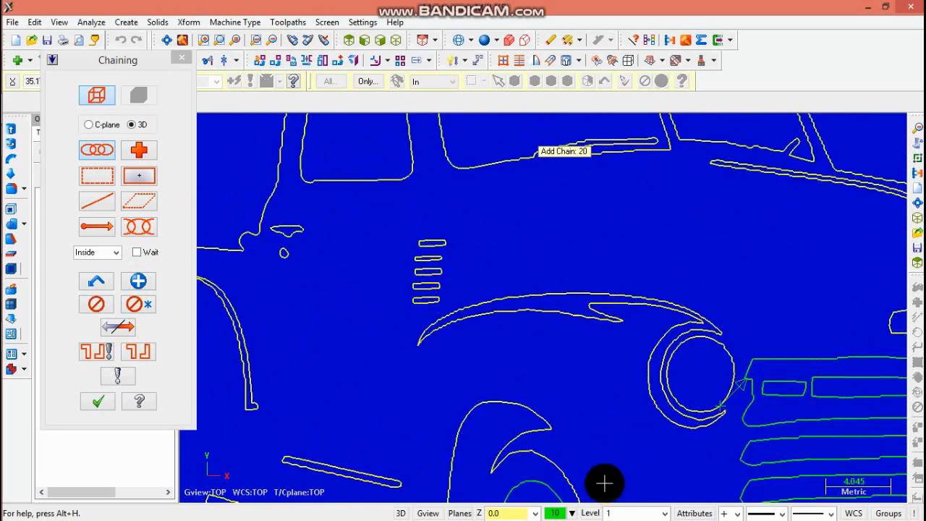
click(550, 490)
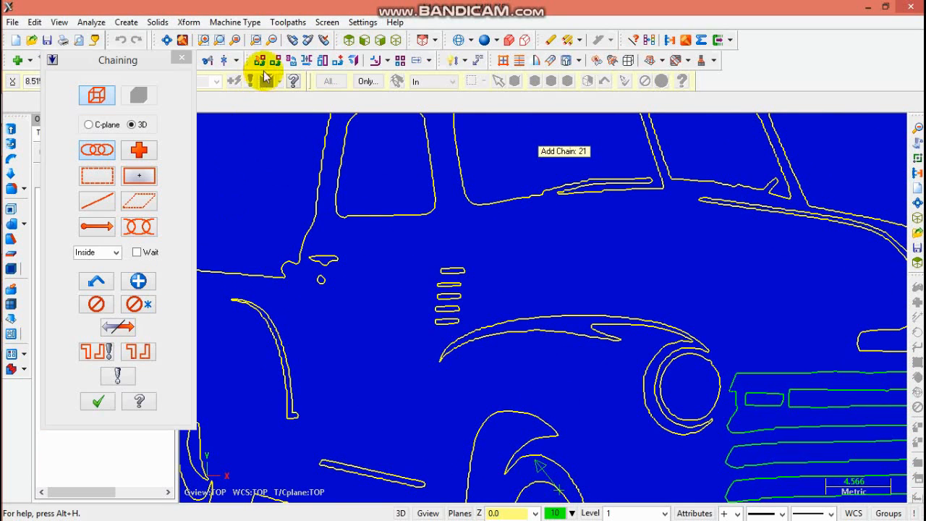
Step: Chain the top grille bar, the small slots inside it and the next bar below, ending the chain that stops at a branch point
click(274, 41)
click(660, 342)
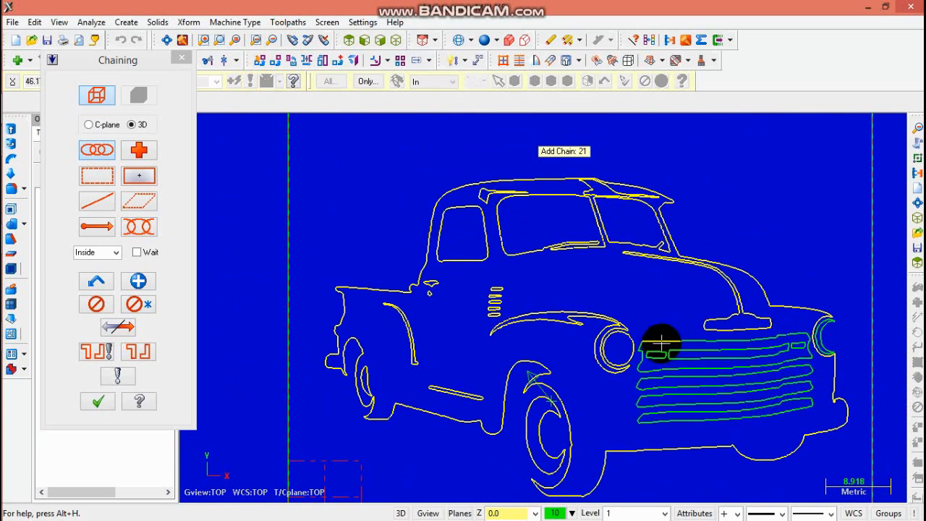
click(795, 346)
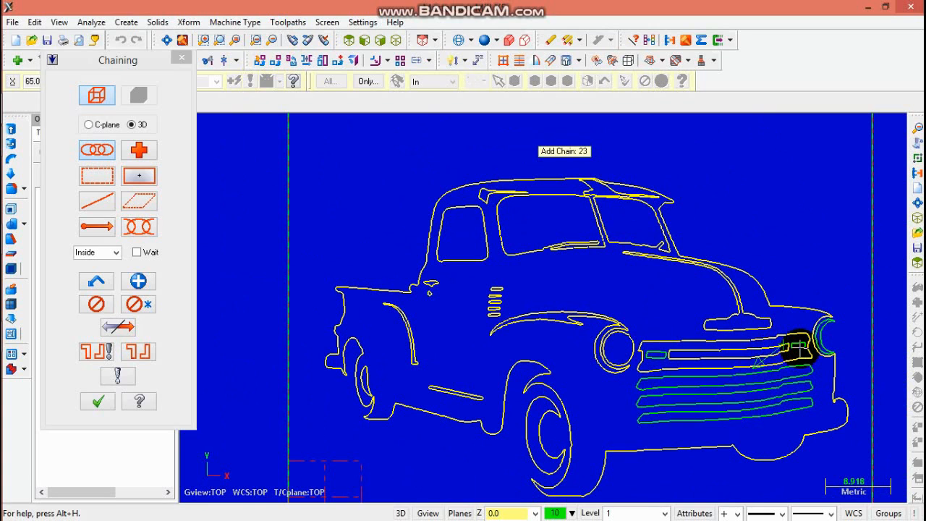
click(671, 375)
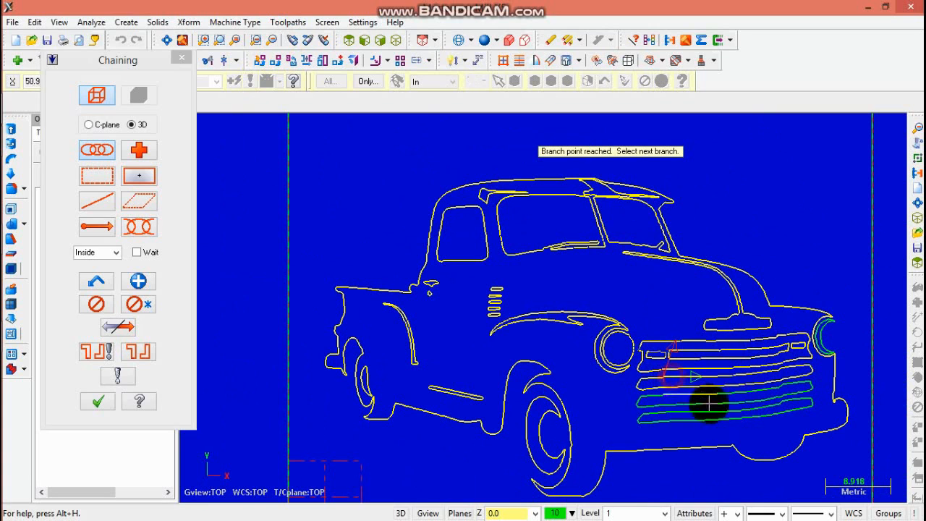
click(144, 289)
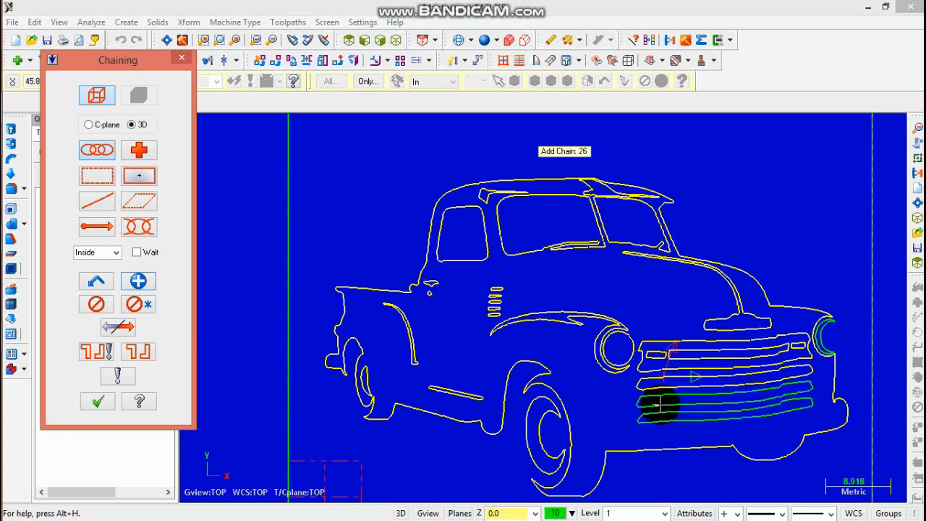
Step: Chain the lowest grille bars and the far headlight, ending chains that stop at branch points, and accept the complete chain selection
click(698, 407)
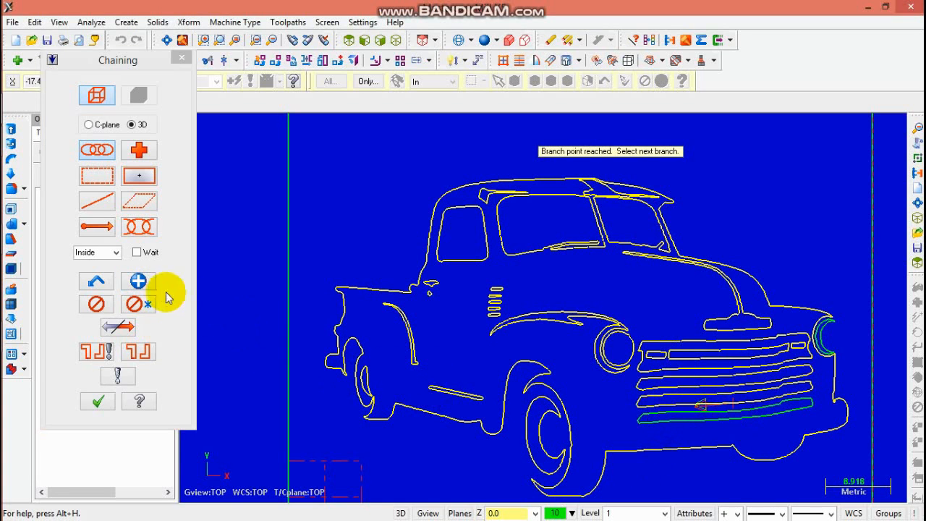
click(141, 282)
click(680, 424)
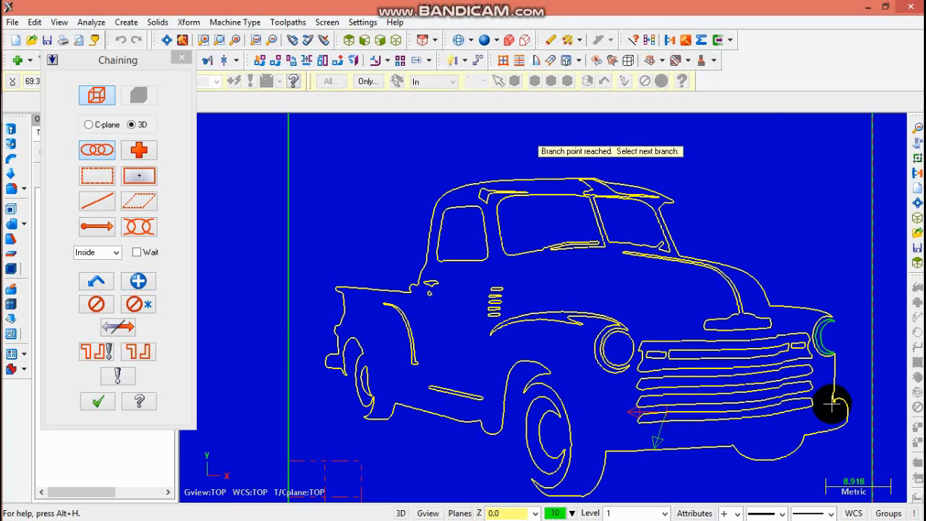
click(138, 282)
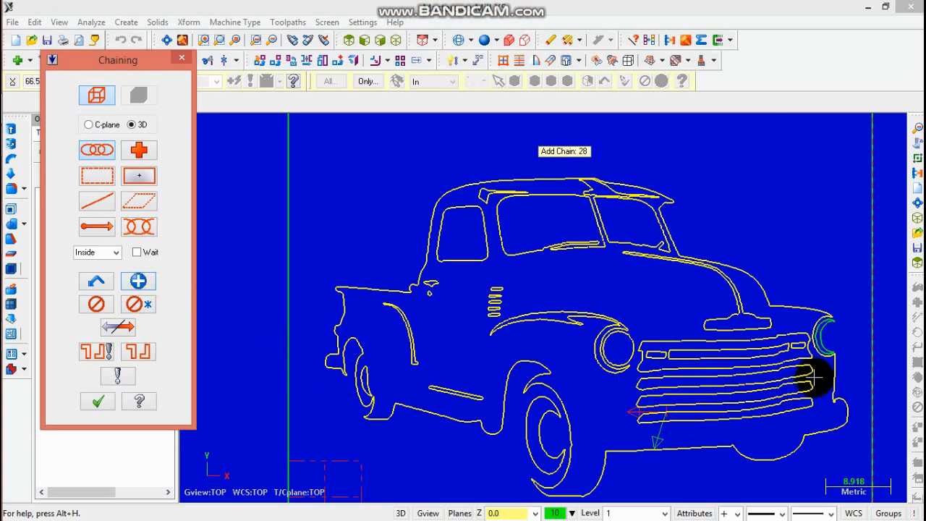
click(821, 337)
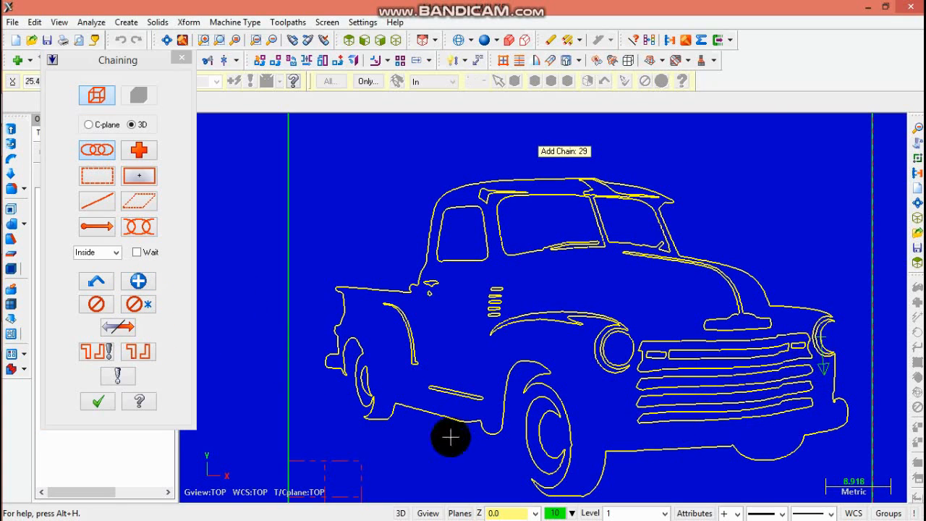
click(101, 400)
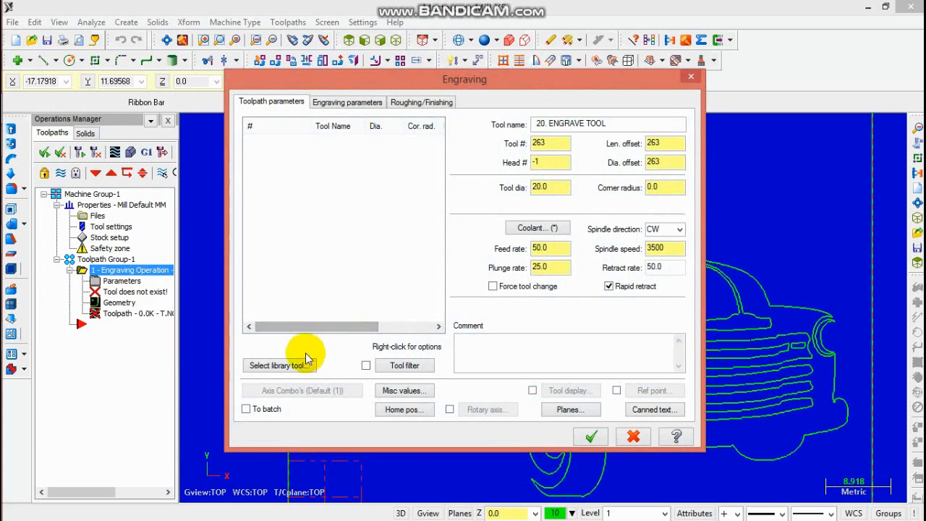
Step: Choose library tool 260, the 5 mm 30 degree engrave tool, for the engraving operation
click(293, 364)
click(277, 249)
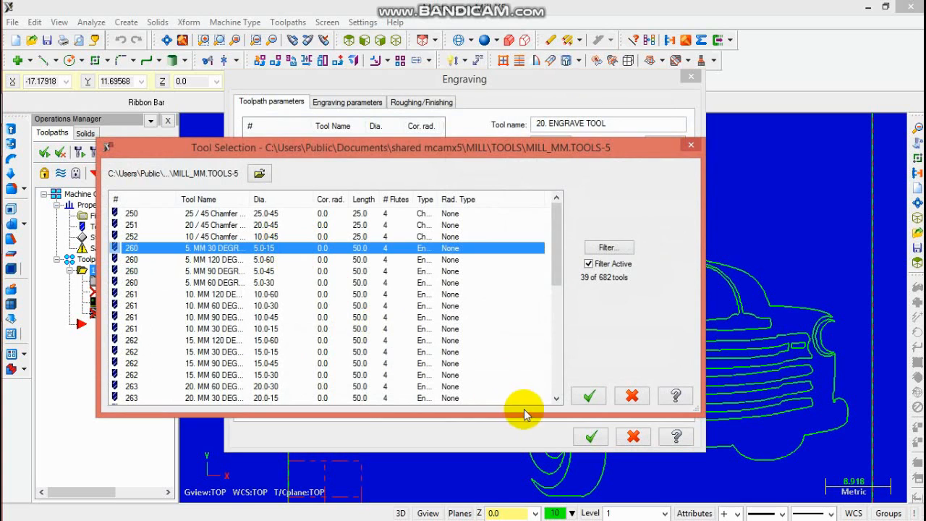
click(588, 395)
Step: Set the incremental engraving depth to -0.5 and enable zigzag roughing with First rough, then finish
click(375, 104)
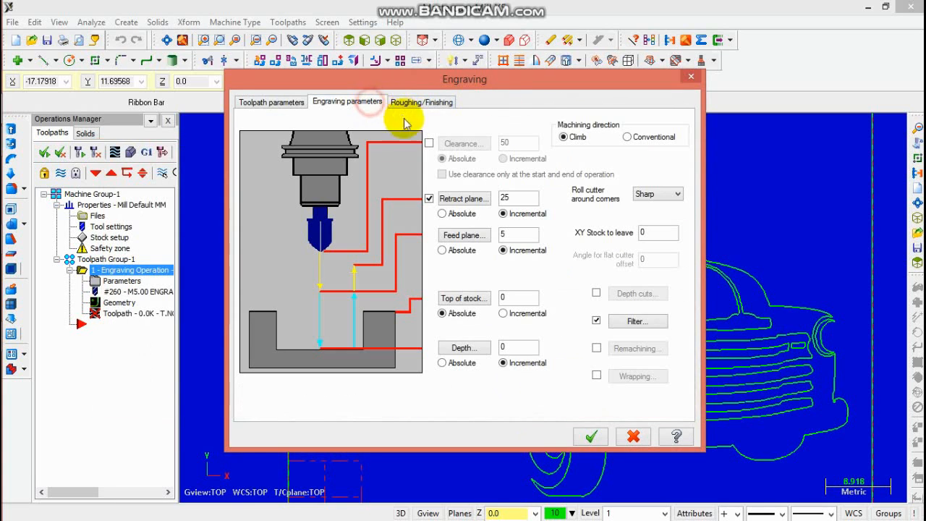
double_click(533, 350)
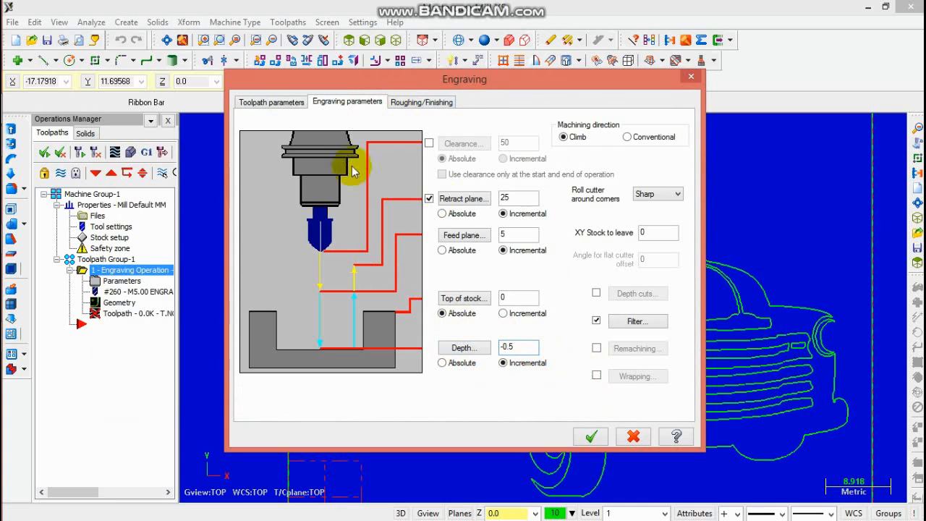
click(434, 101)
click(273, 125)
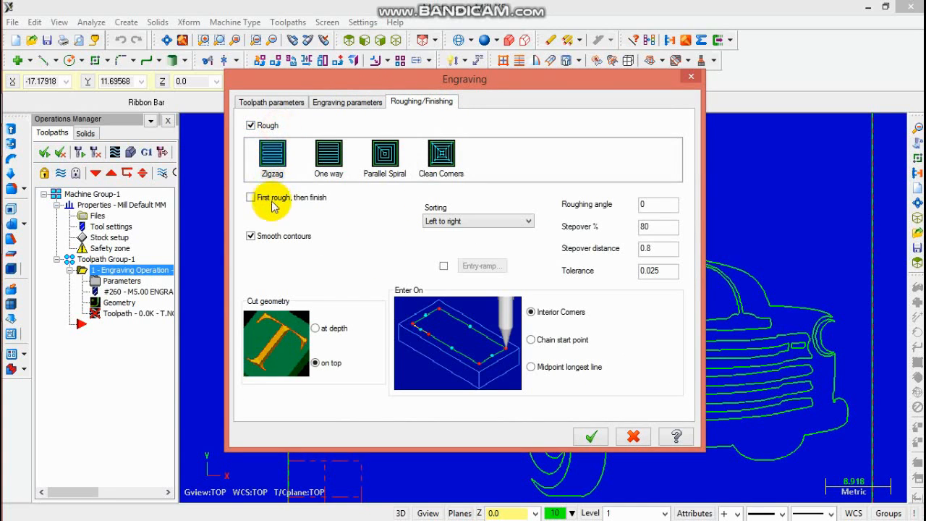
click(272, 201)
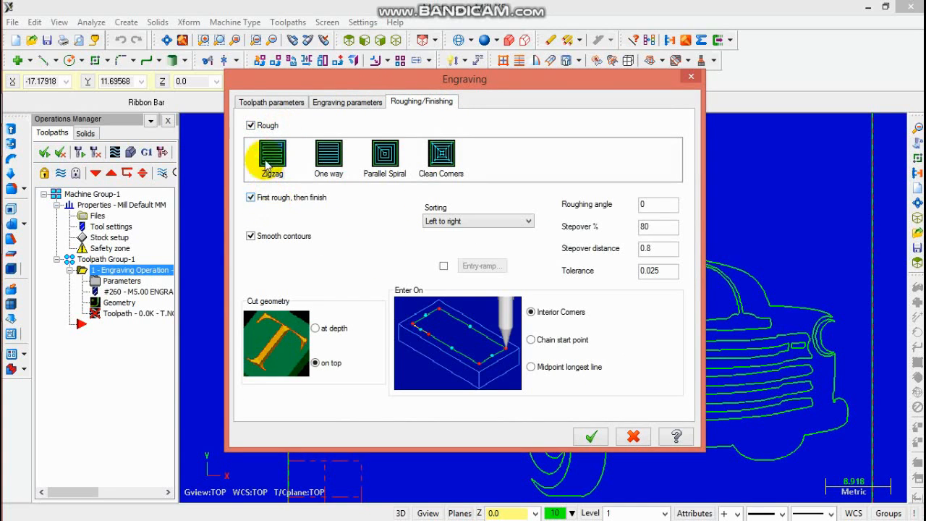
Step: Redefine the tip diameter of the 5 mm engrave tool and generate the engraving toolpath
click(271, 102)
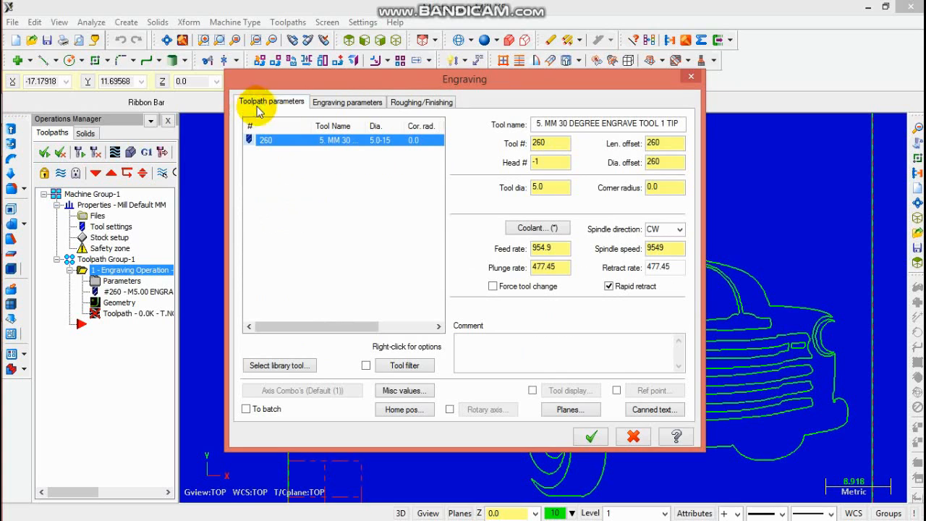
double_click(345, 140)
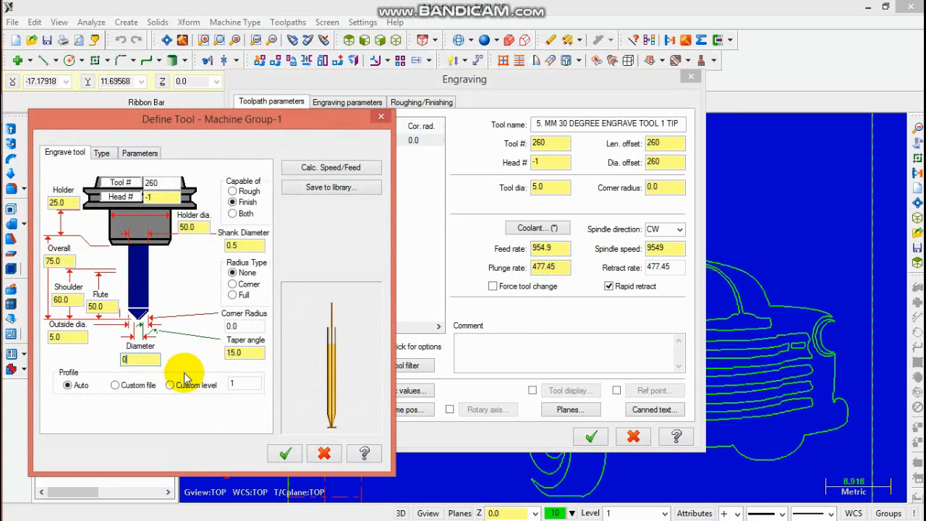
click(287, 453)
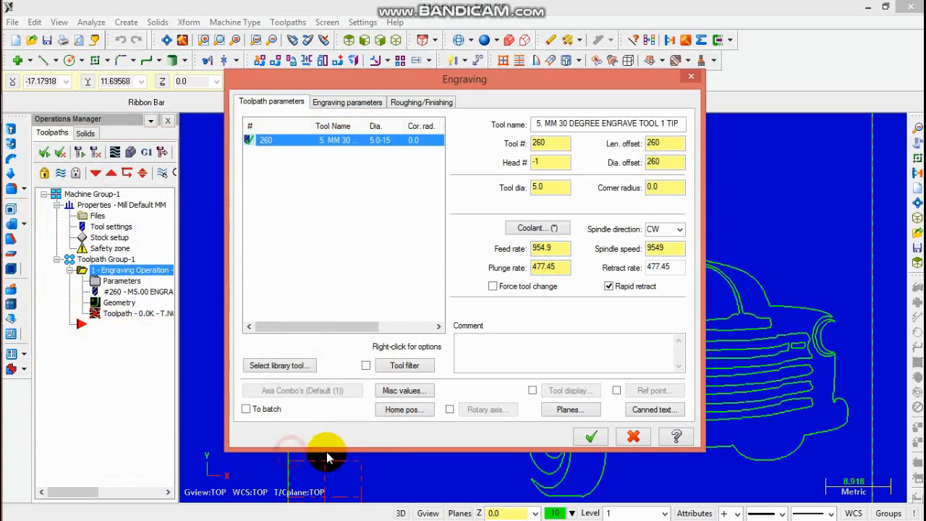
click(591, 438)
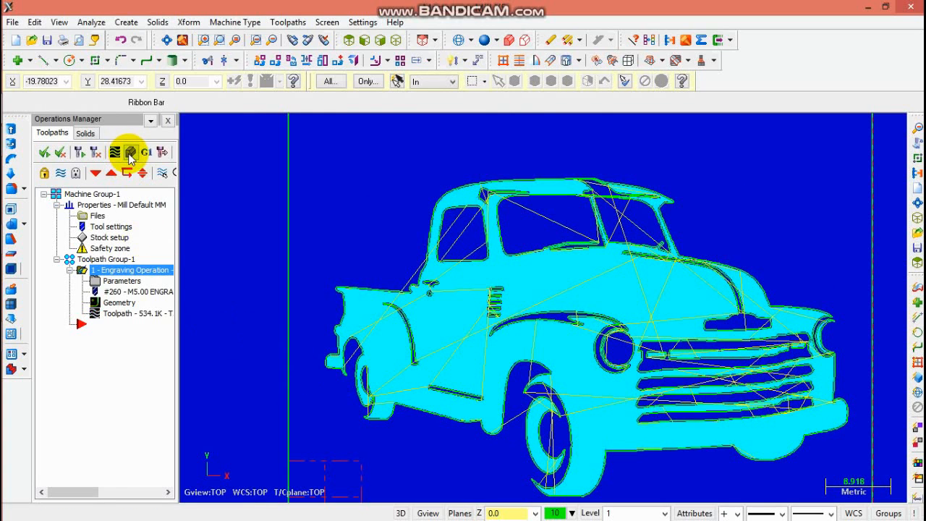
Step: Run the Verify simulation of the engraving with 10 moves per refresh, inspect the machined truck, and close the simulation
click(130, 154)
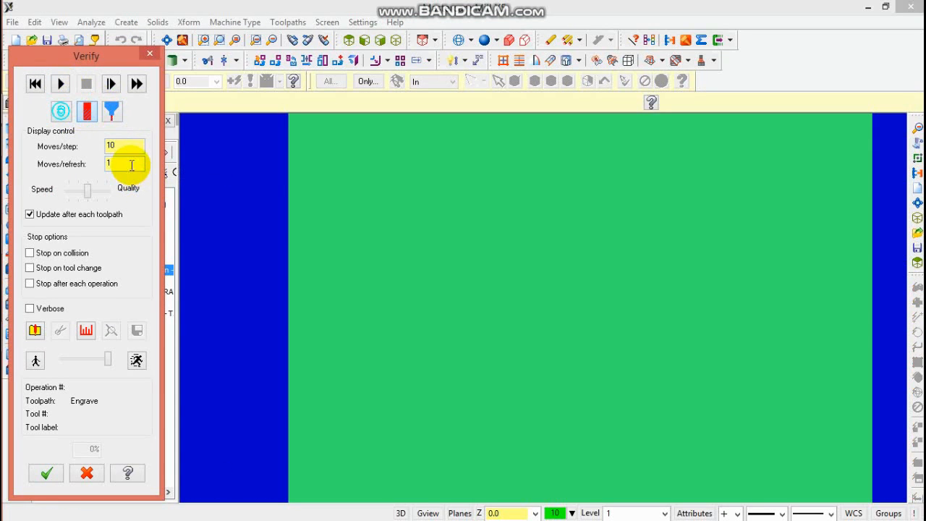
text(0)
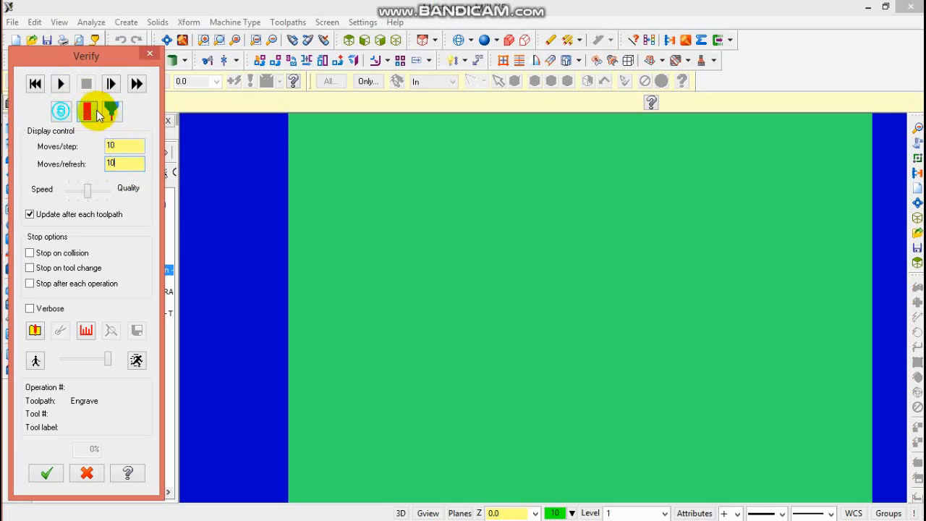
click(395, 40)
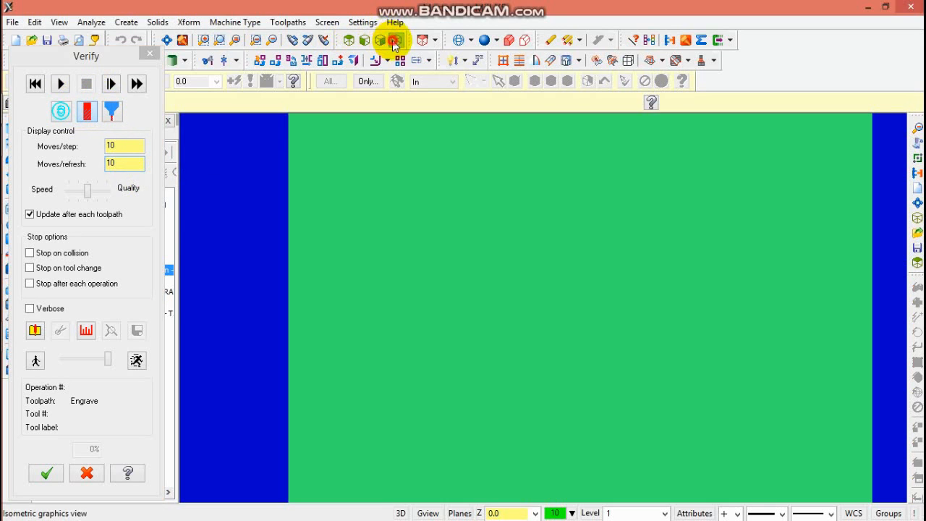
click(167, 39)
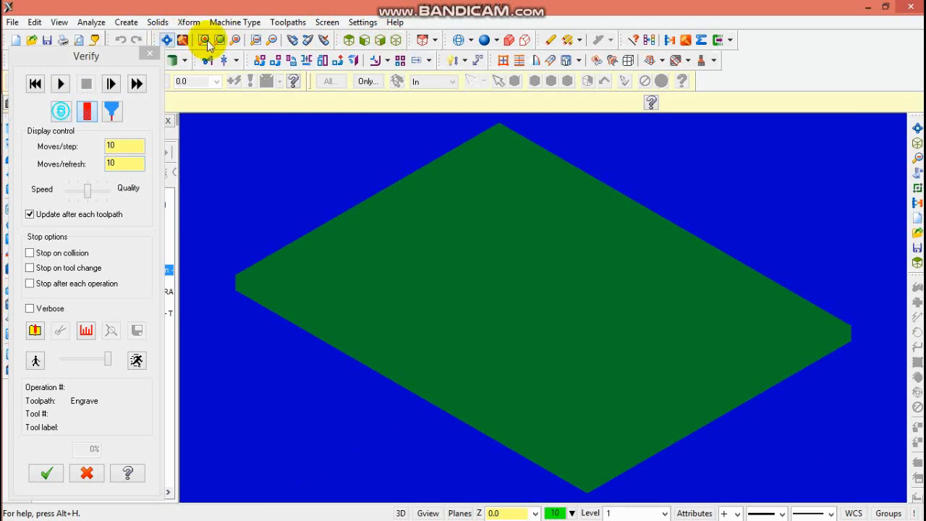
click(271, 39)
click(62, 84)
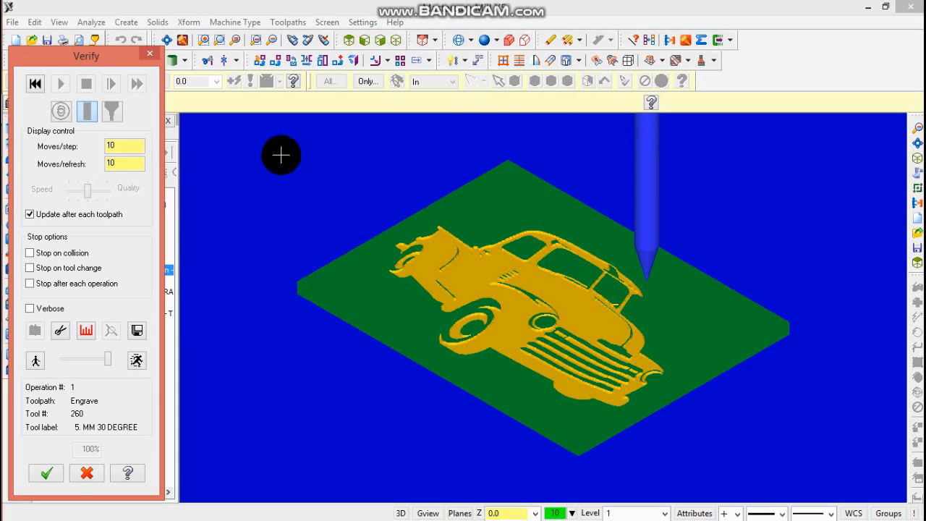
middle_drag(432, 401, 362, 413)
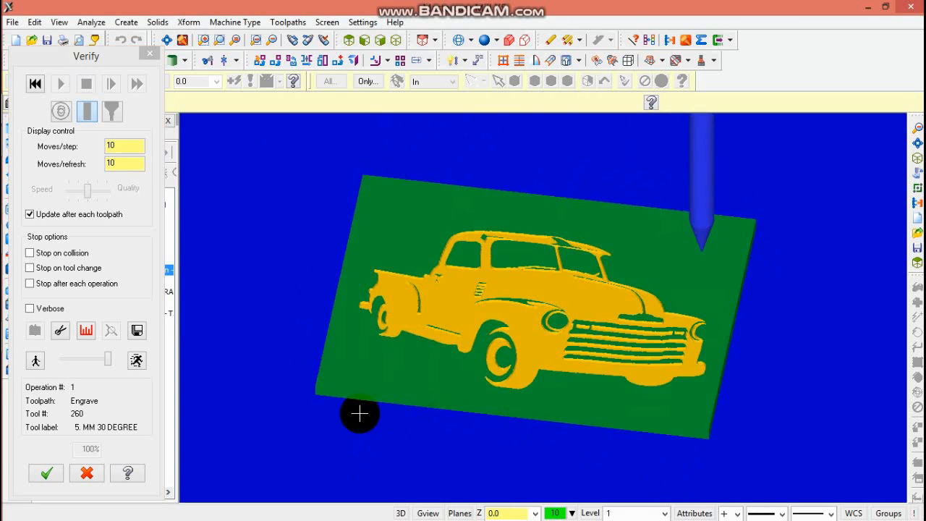
click(48, 473)
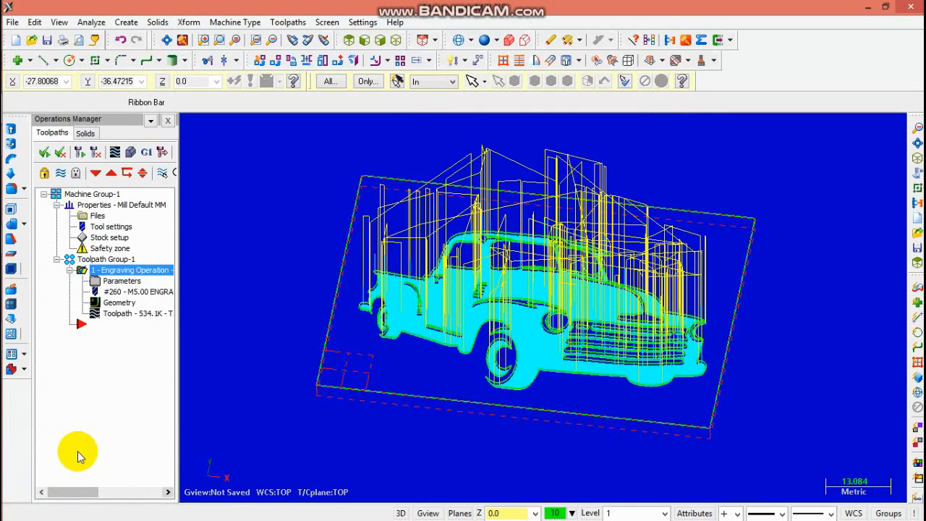
Step: Save the part as a Mastercam X5 file in the MCX folder under a name beginning with T6
click(46, 41)
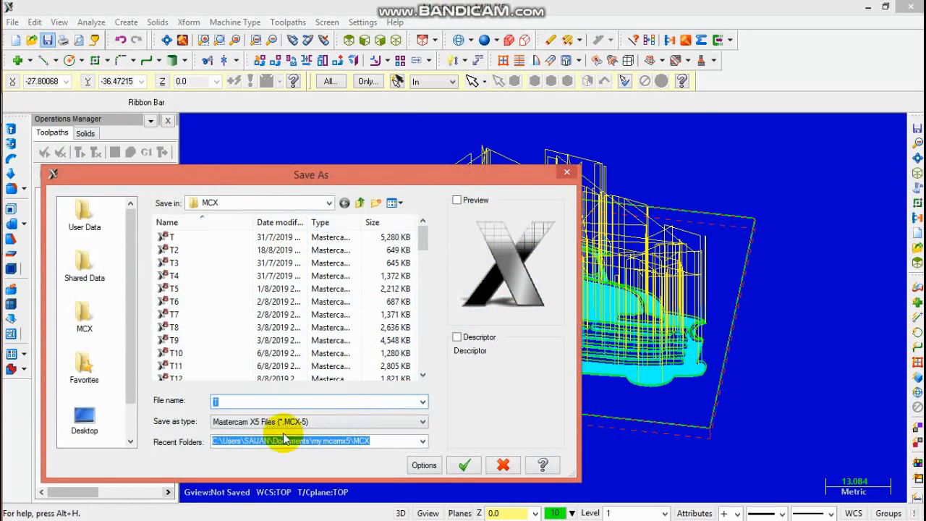
click(244, 402)
text(13)
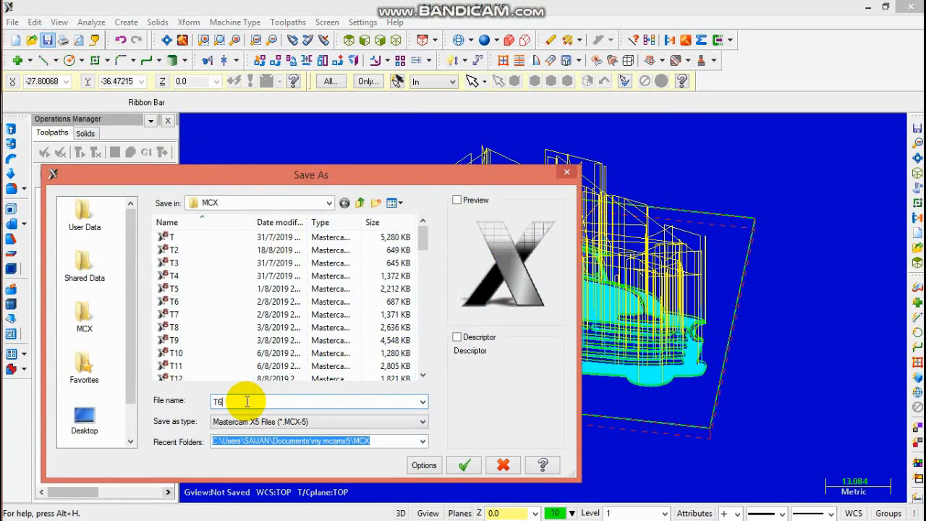